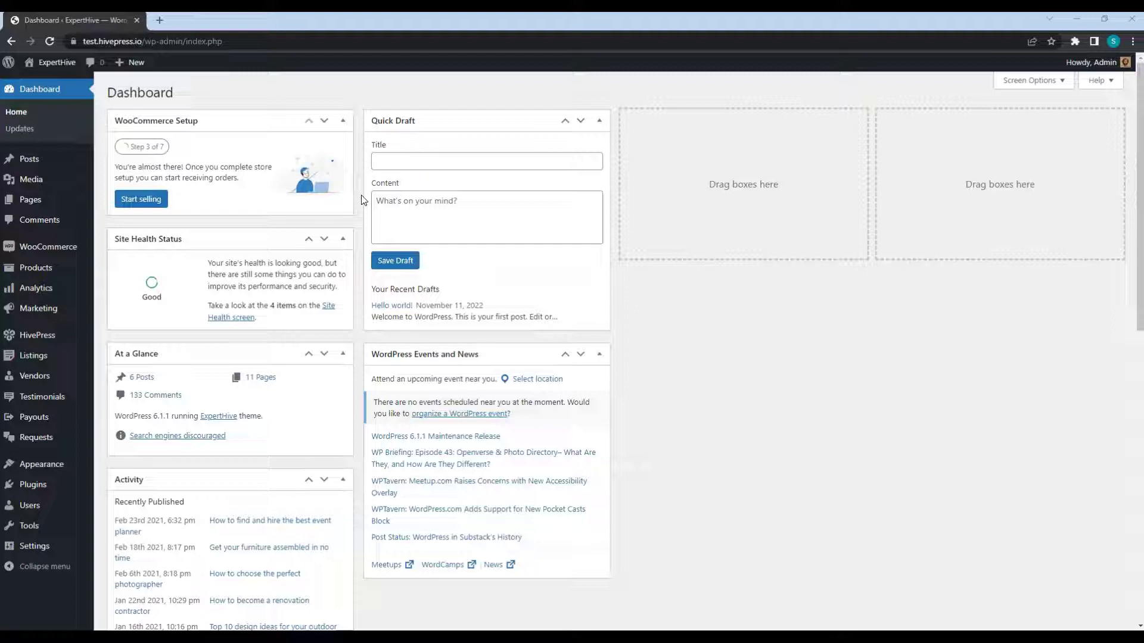
Search the plugin directory for LiteSpeed Cache, and install and activate that plugin.
{"action": "mouse_move", "coordinate": [69, 485]}
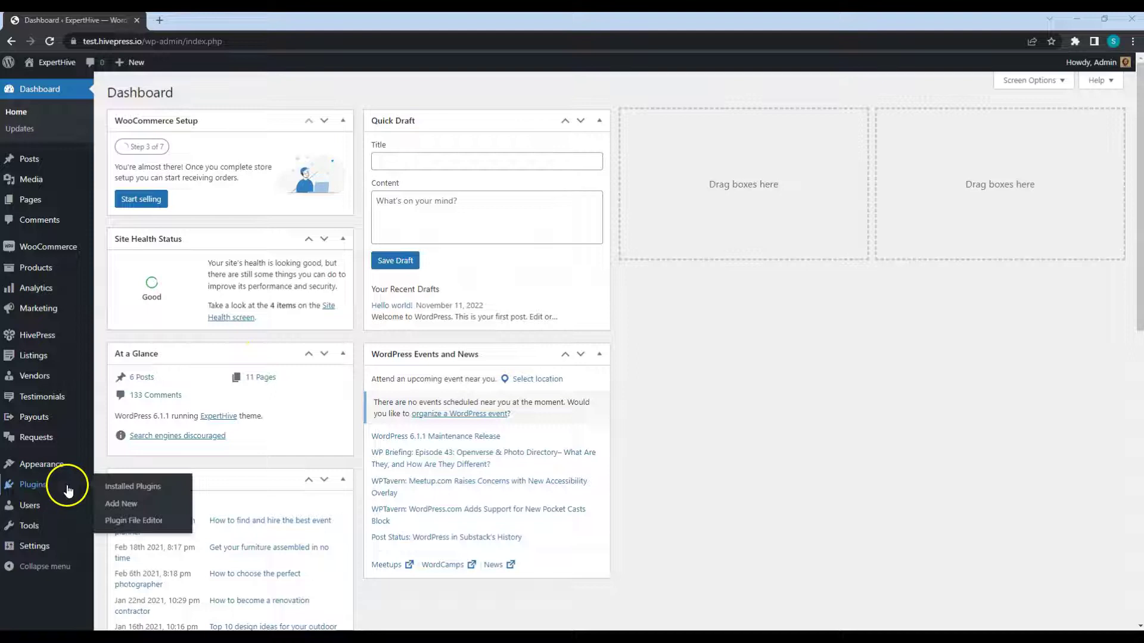
{"action": "left_click", "coordinate": [131, 505]}
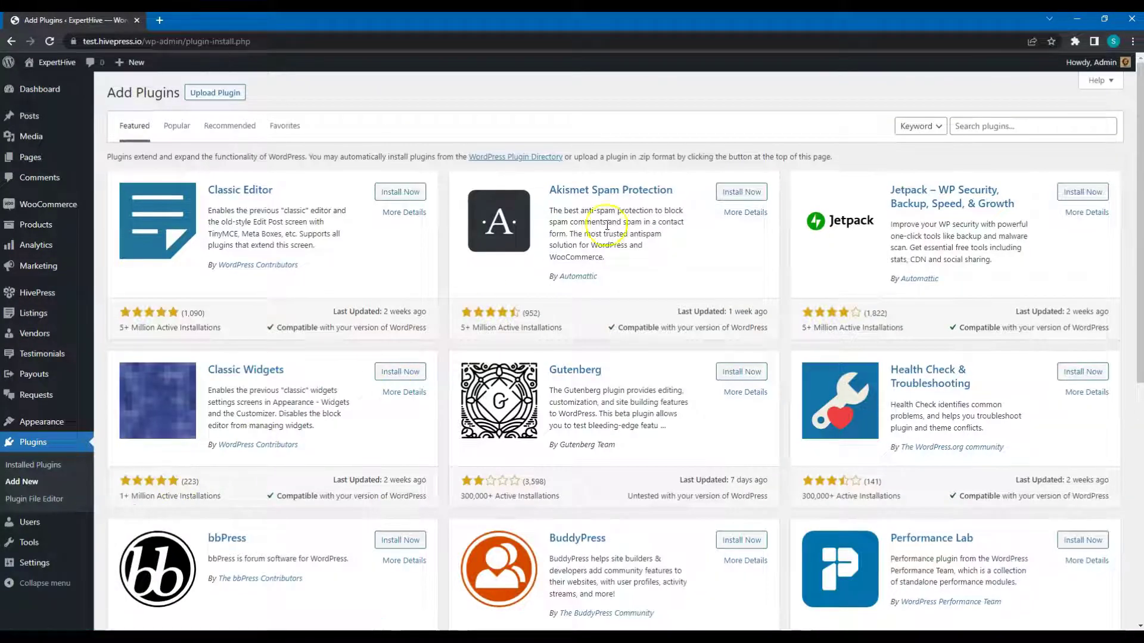
{"action": "left_click", "coordinate": [960, 124]}
{"action": "type", "text": "Li"}
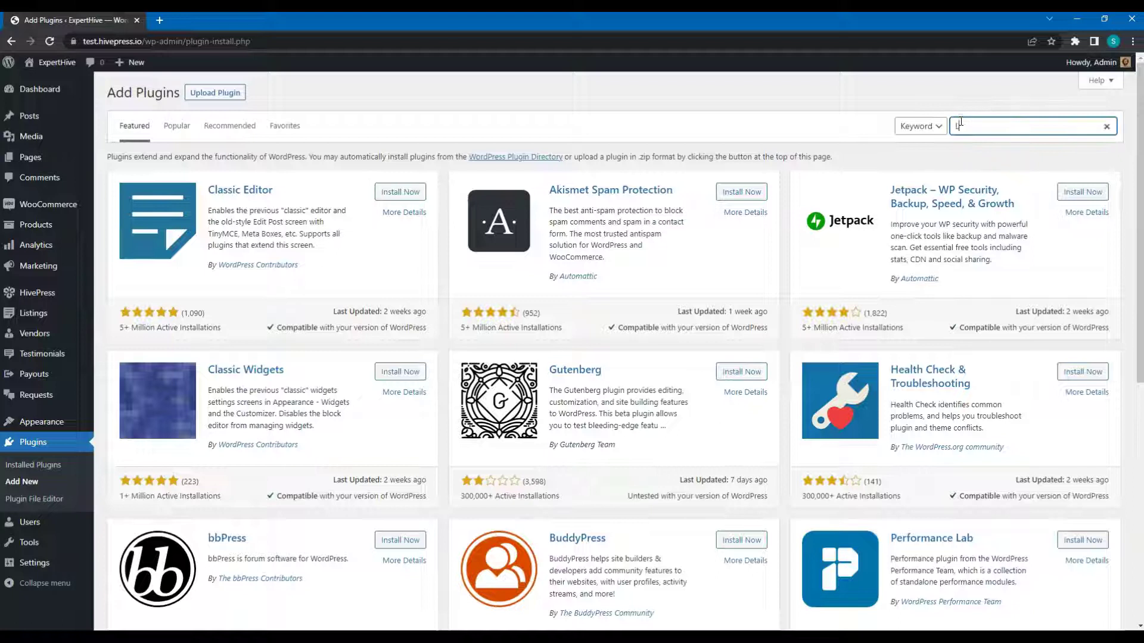
{"action": "type", "text": "teSpeed Cache"}
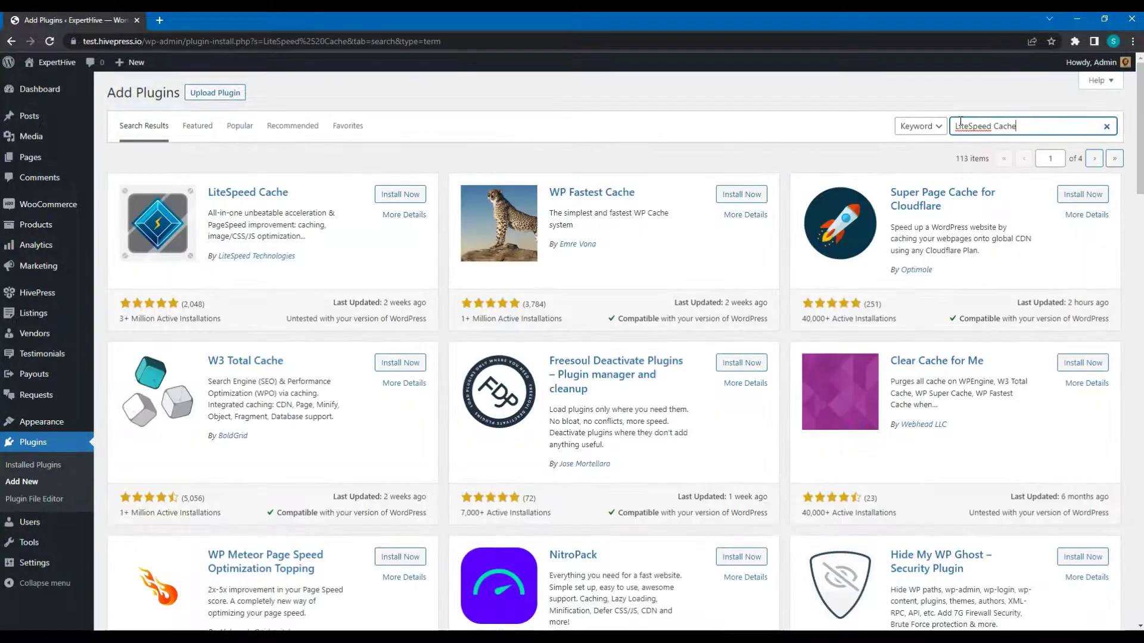
{"action": "left_click", "coordinate": [396, 195]}
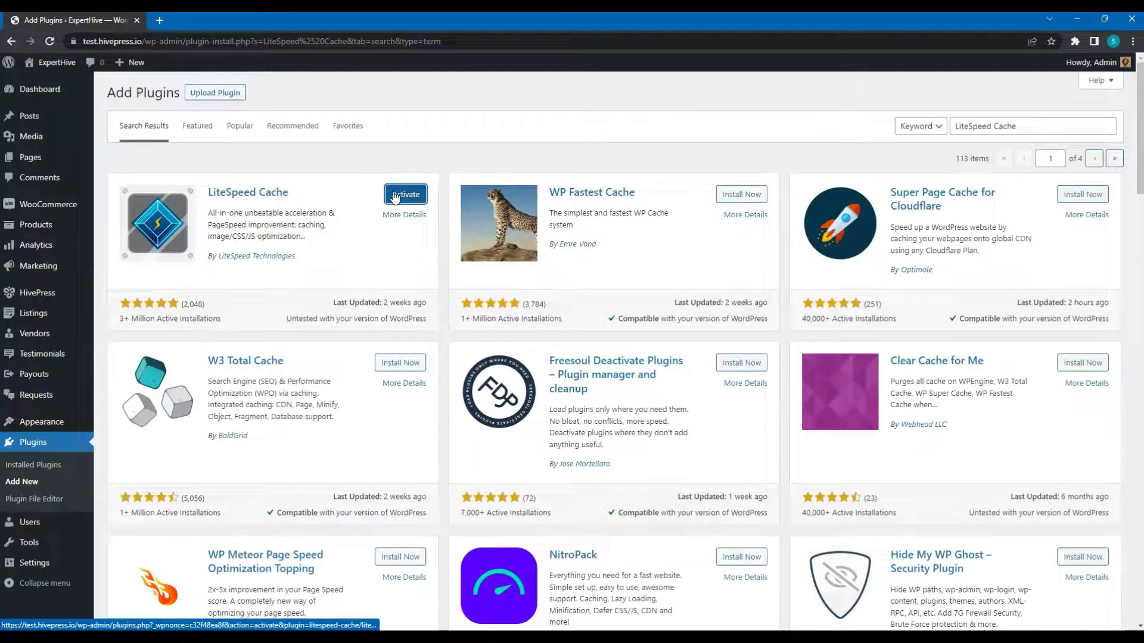
{"action": "left_click", "coordinate": [395, 196]}
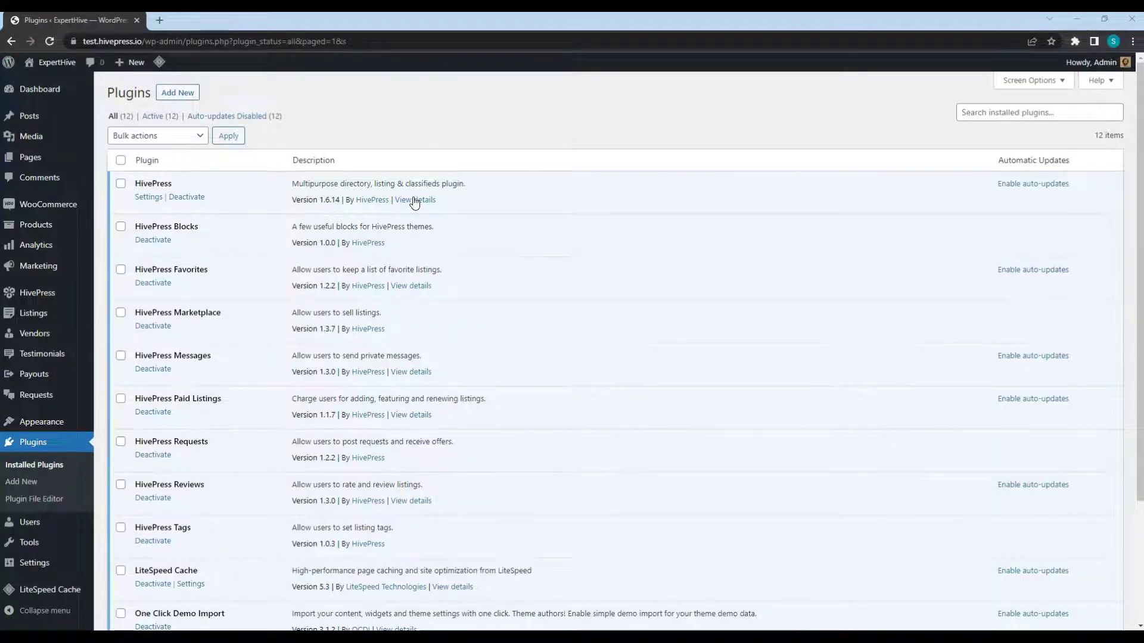
Turn off Cache Logged-in Users in the LiteSpeed cache control settings and save the changes.
{"action": "scroll", "coordinate": [415, 202], "scroll_direction": "down", "scroll_amount": 3}
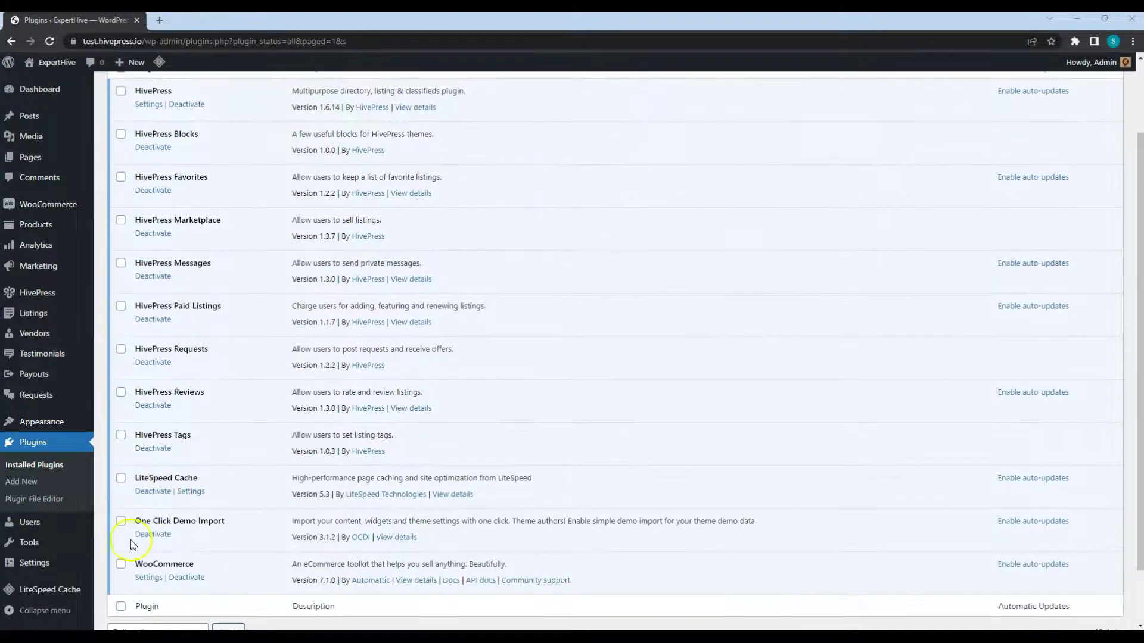
{"action": "mouse_move", "coordinate": [83, 590]}
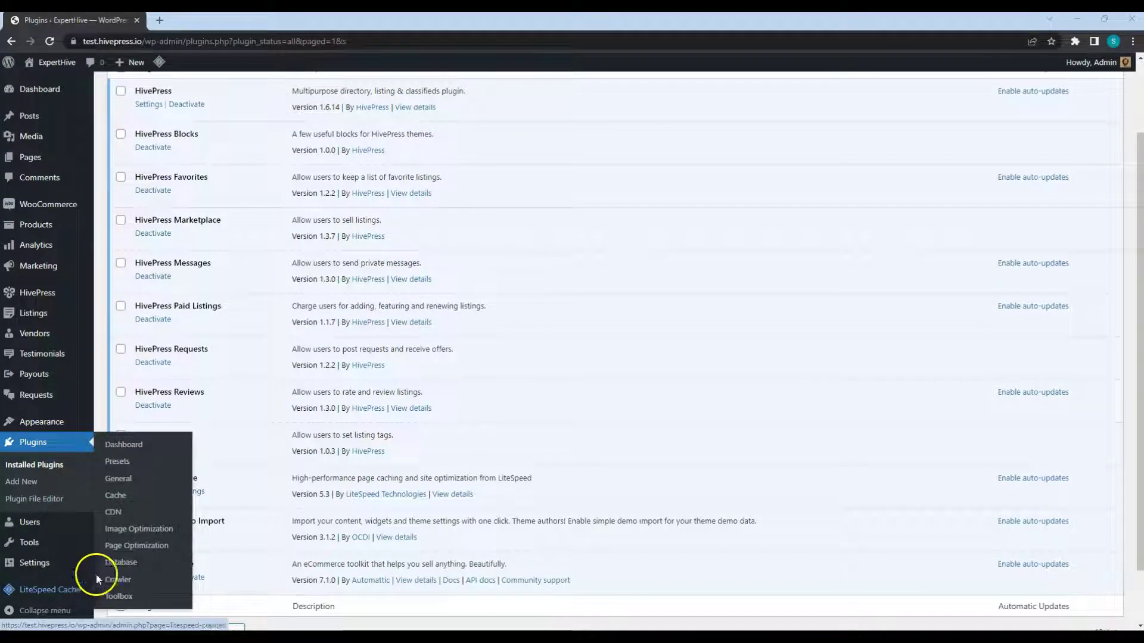
{"action": "left_click", "coordinate": [116, 496]}
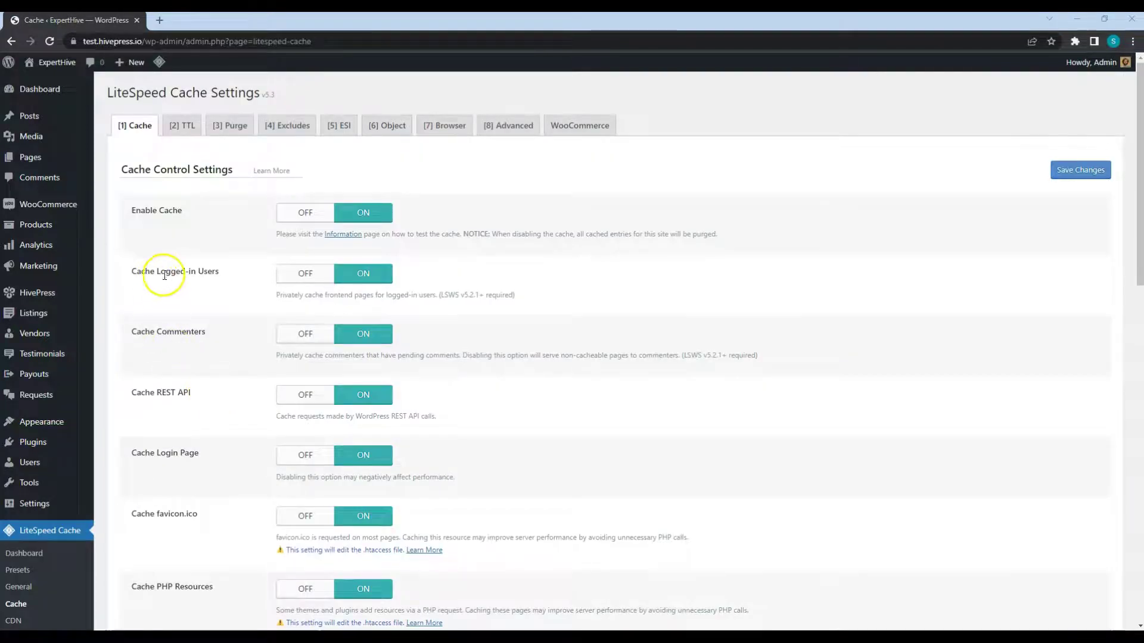
{"action": "left_click", "coordinate": [291, 277]}
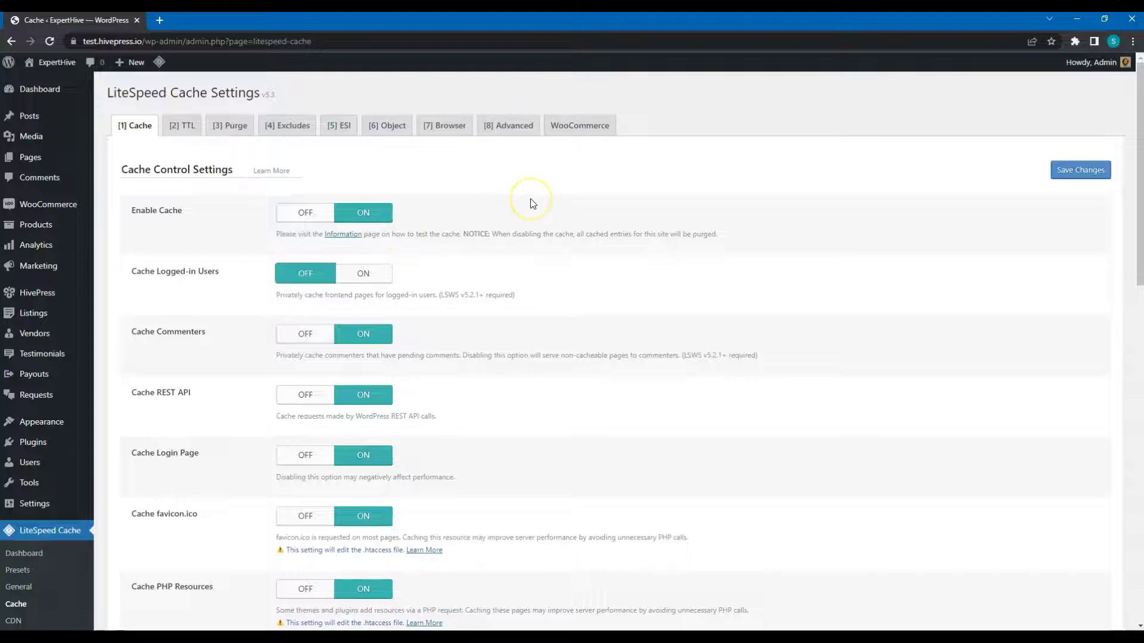
{"action": "left_click", "coordinate": [1077, 175]}
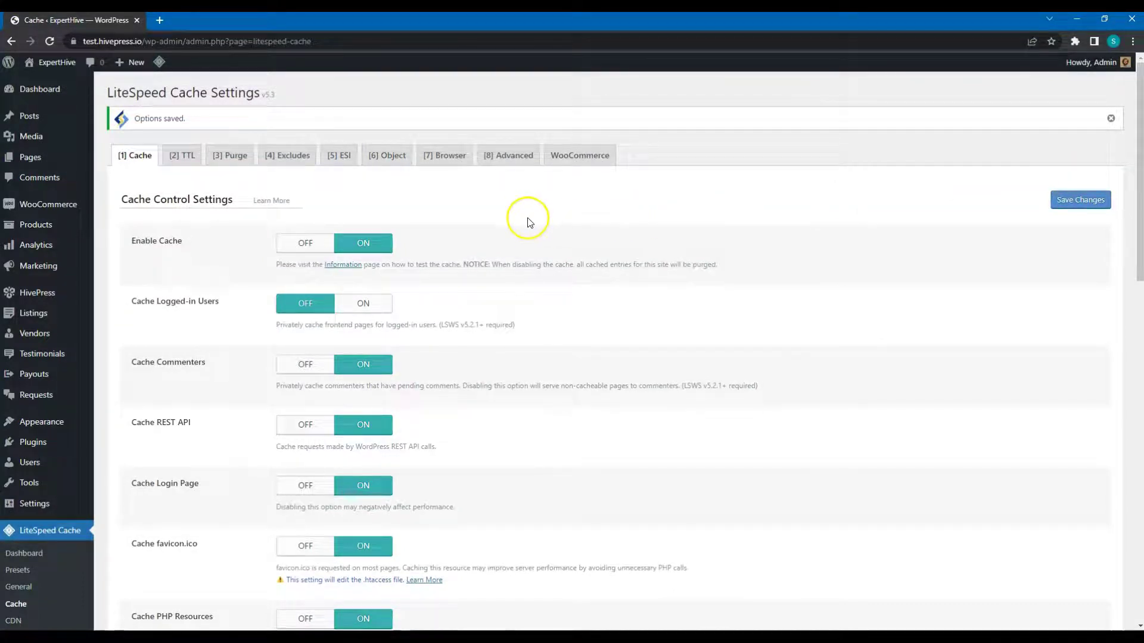
Turn on Browser Cache in the LiteSpeed browser cache settings and save the changes.
{"action": "left_click", "coordinate": [392, 164]}
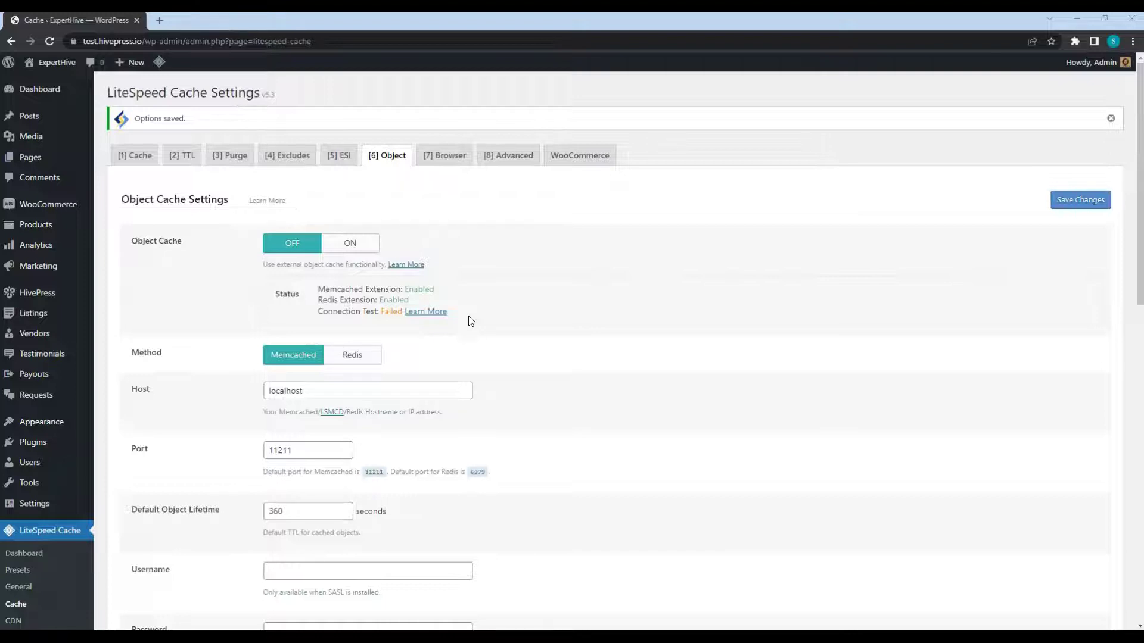
{"action": "left_click", "coordinate": [444, 158]}
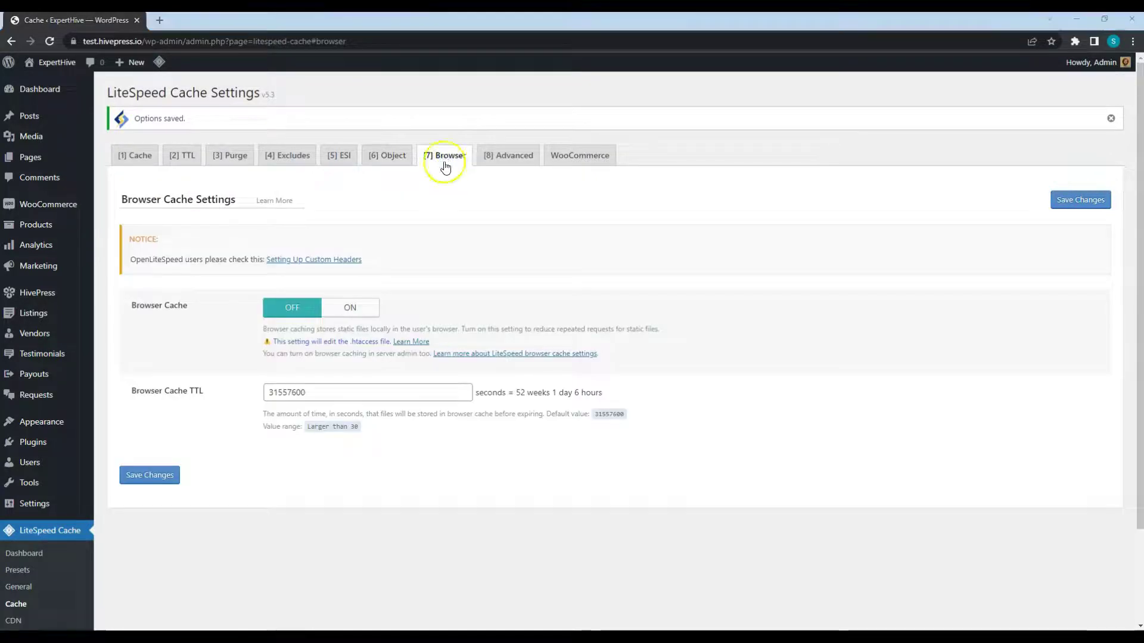
{"action": "left_click", "coordinate": [353, 312]}
{"action": "left_click", "coordinate": [172, 476]}
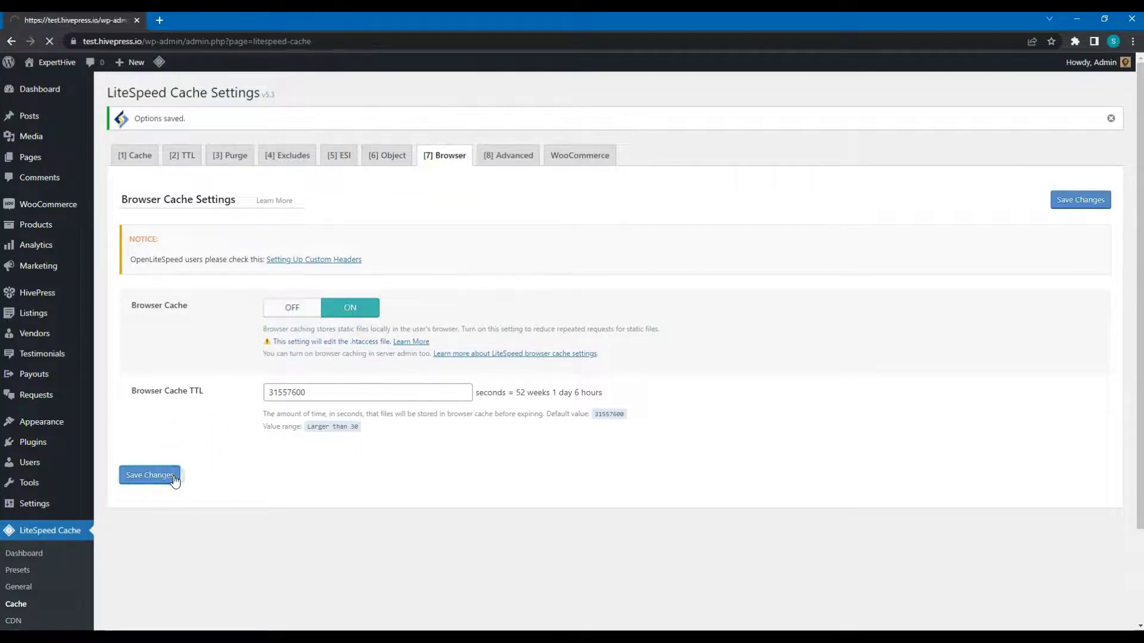
Enable CSS Minify and CSS Combine in the LiteSpeed page optimization settings and save the changes.
{"action": "scroll", "coordinate": [277, 391], "scroll_direction": "down", "scroll_amount": 1}
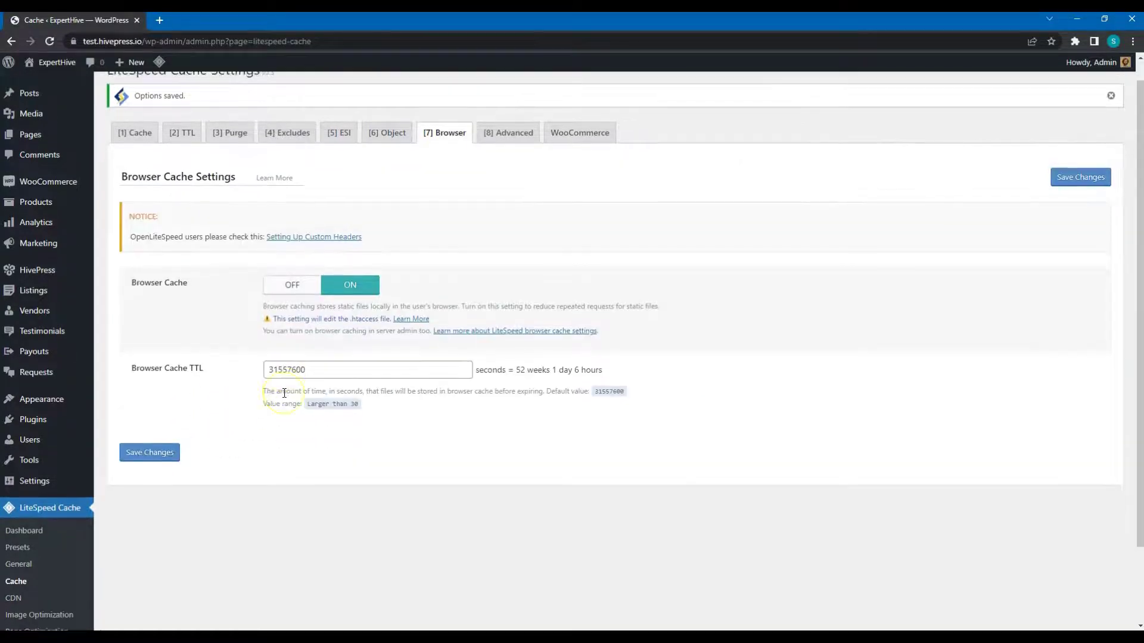
{"action": "scroll", "coordinate": [284, 393], "scroll_direction": "down", "scroll_amount": 2}
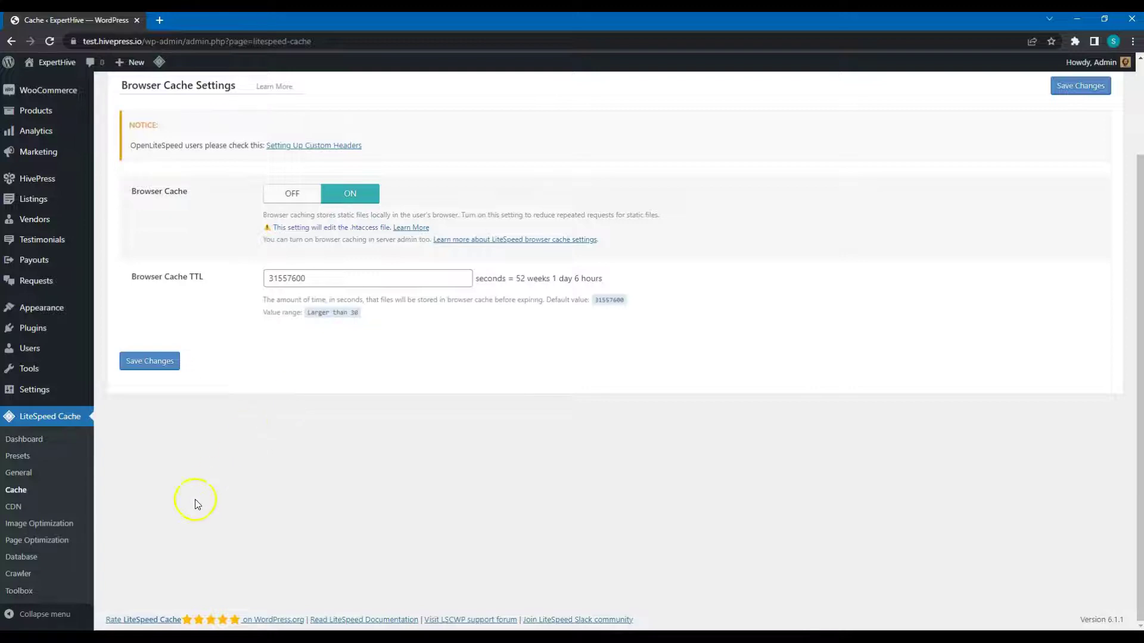
{"action": "left_click", "coordinate": [42, 542]}
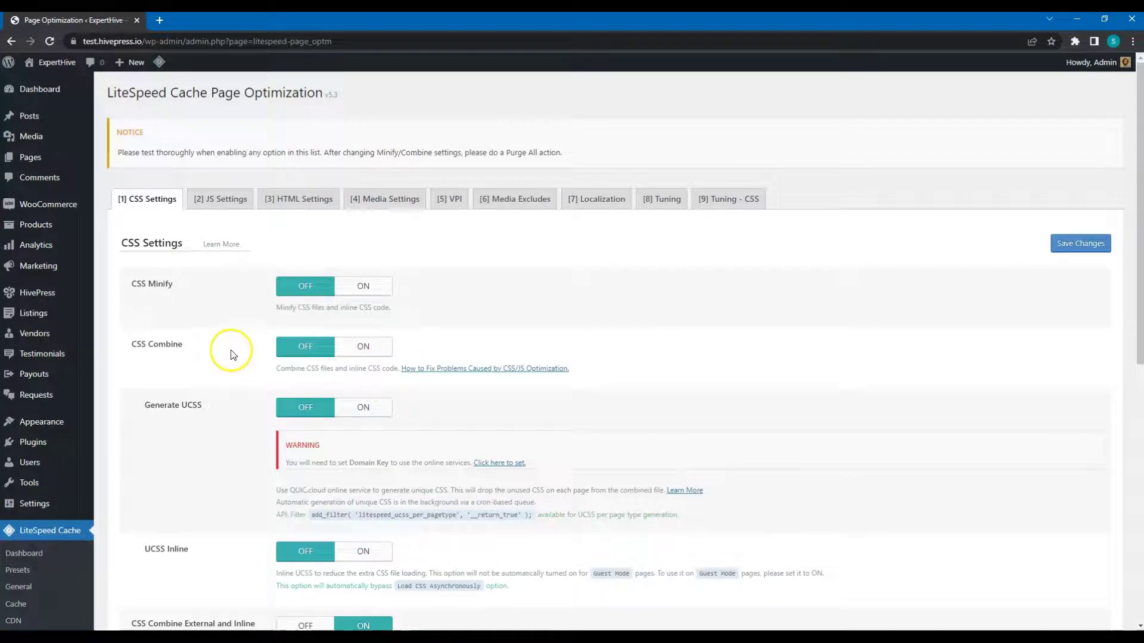
{"action": "left_click", "coordinate": [374, 285]}
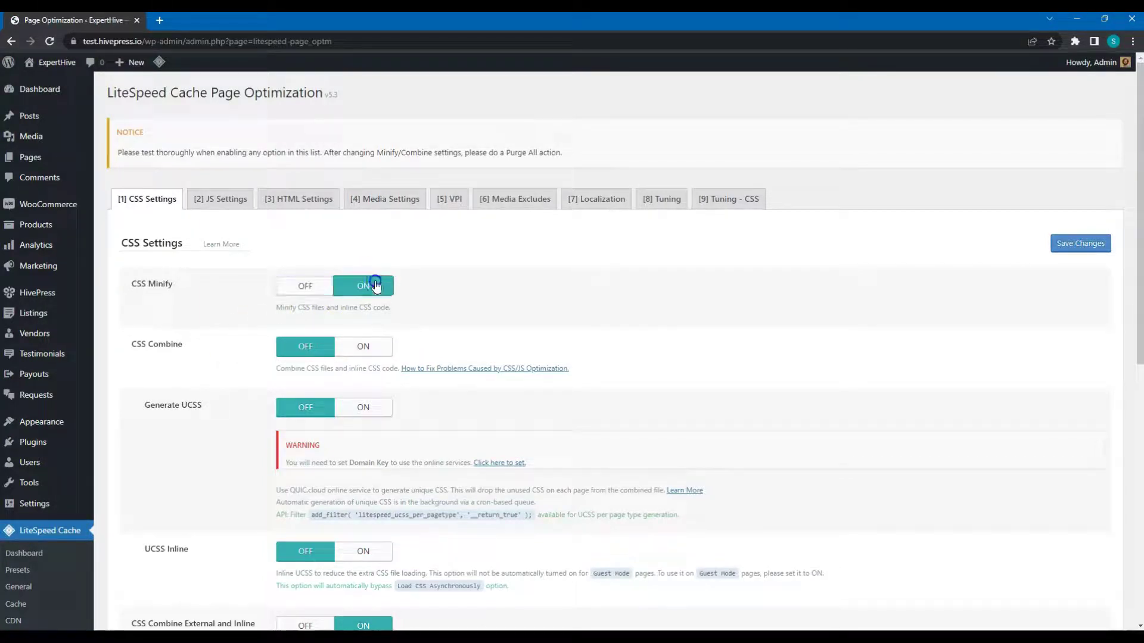
{"action": "left_click", "coordinate": [374, 346]}
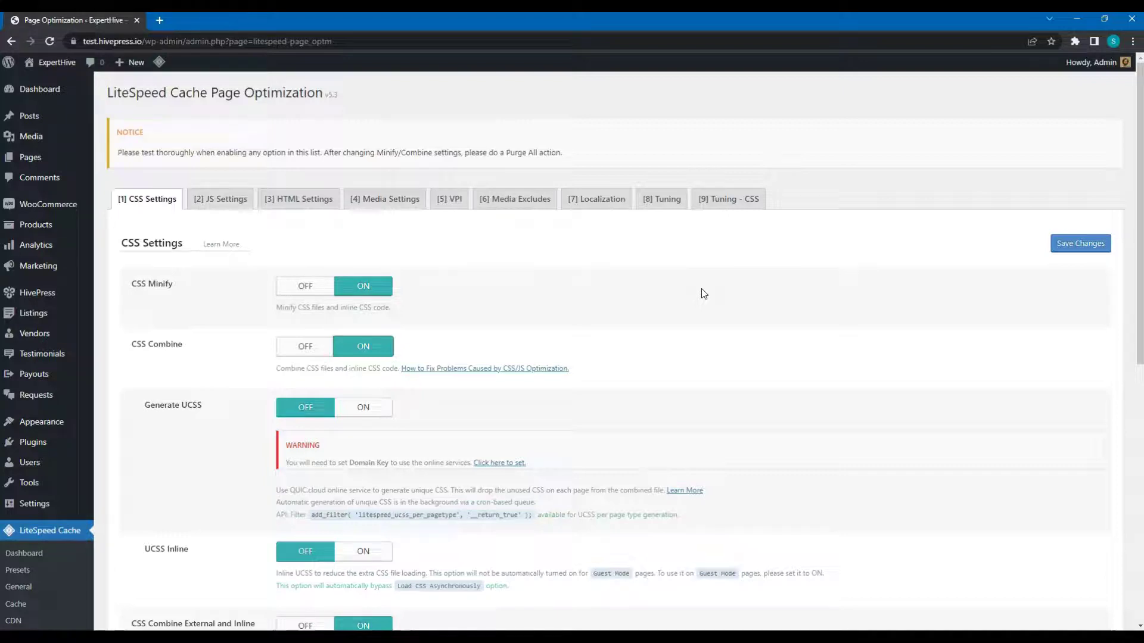
{"action": "left_click", "coordinate": [1073, 243]}
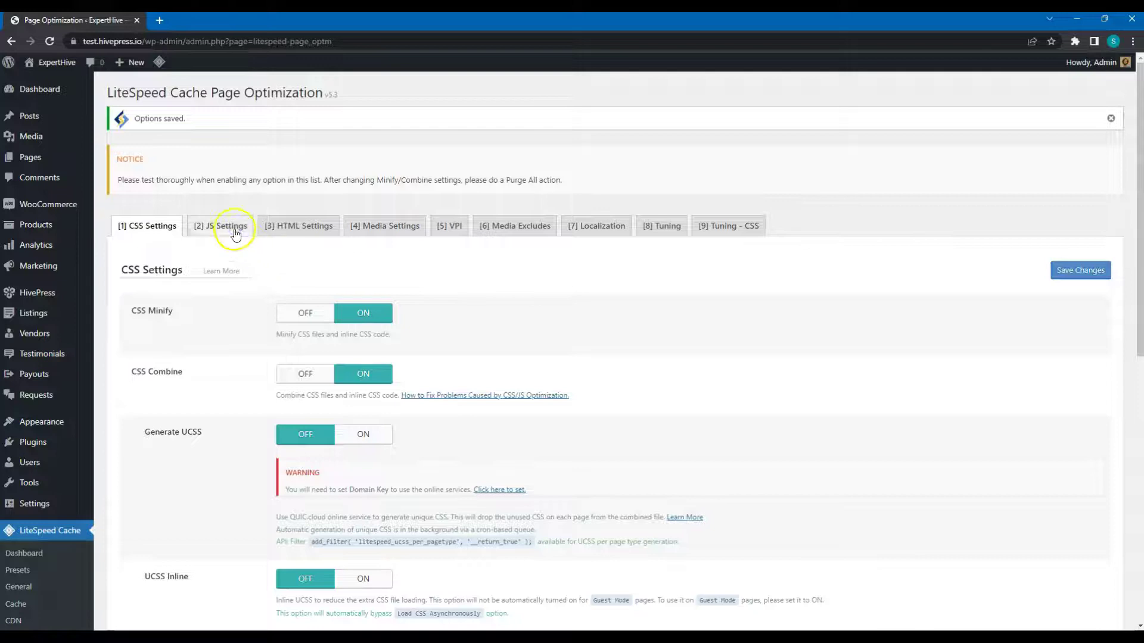
Enable JS Minify and JS Combine, set Load JS Deferred to Deferred, and save the JS settings.
{"action": "left_click", "coordinate": [236, 232]}
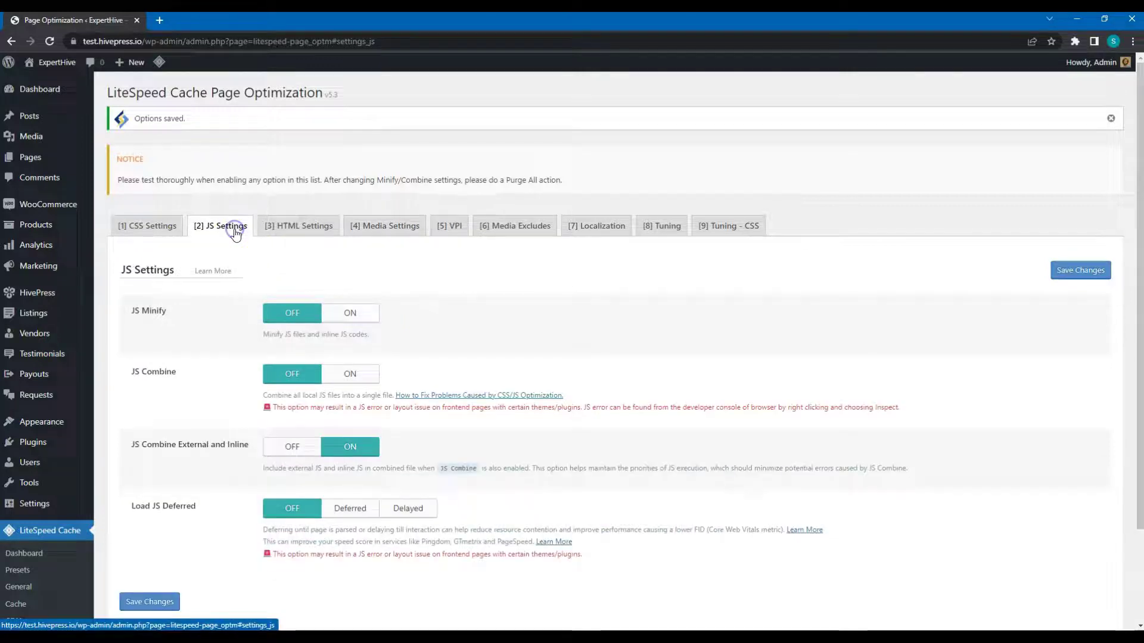
{"action": "left_click", "coordinate": [357, 316]}
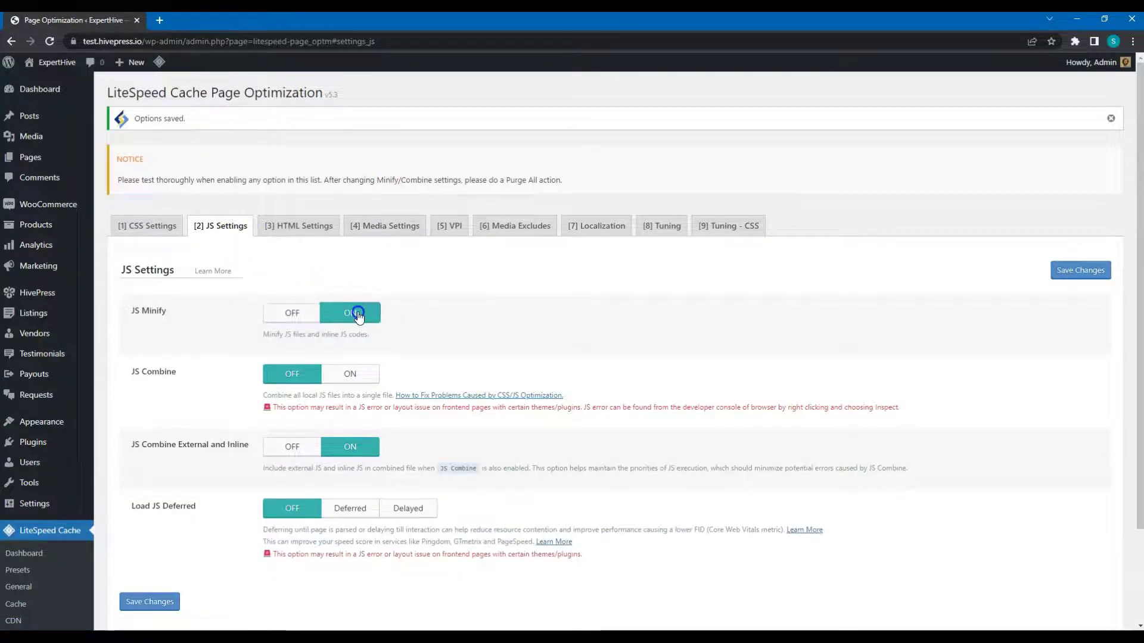
{"action": "left_click", "coordinate": [361, 375]}
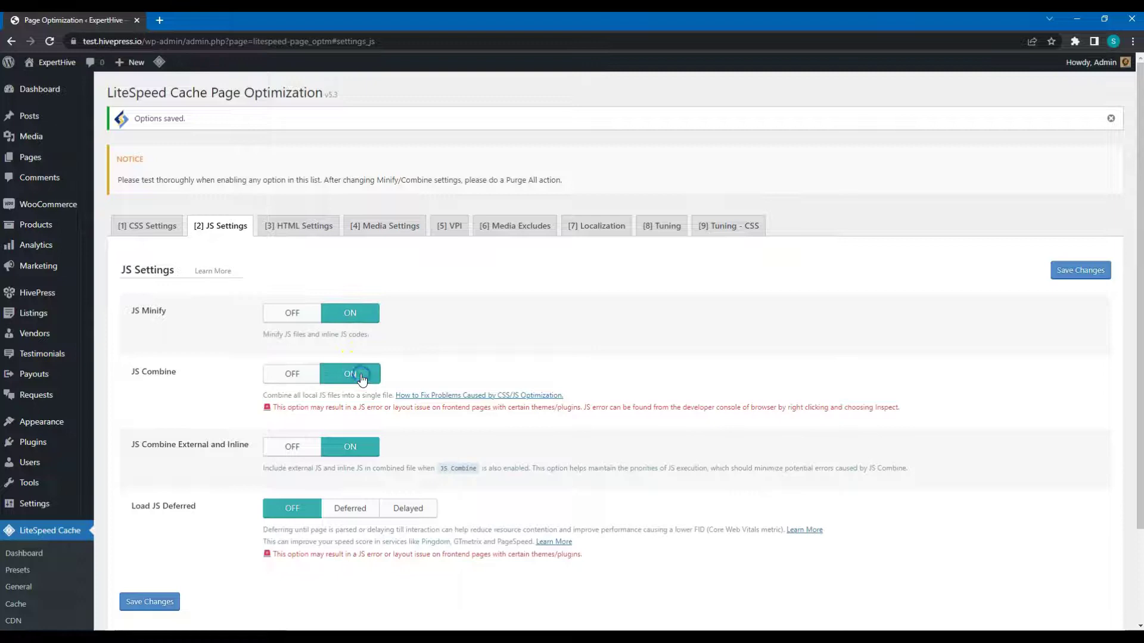
{"action": "left_click", "coordinate": [412, 363]}
{"action": "left_click", "coordinate": [360, 507]}
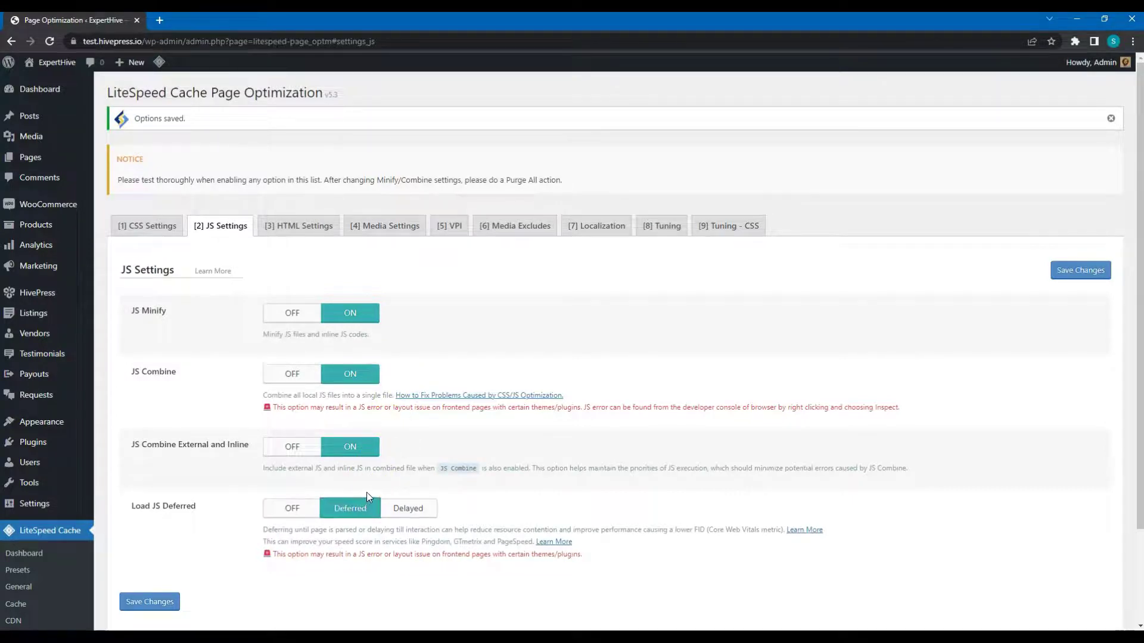
{"action": "left_click", "coordinate": [166, 607]}
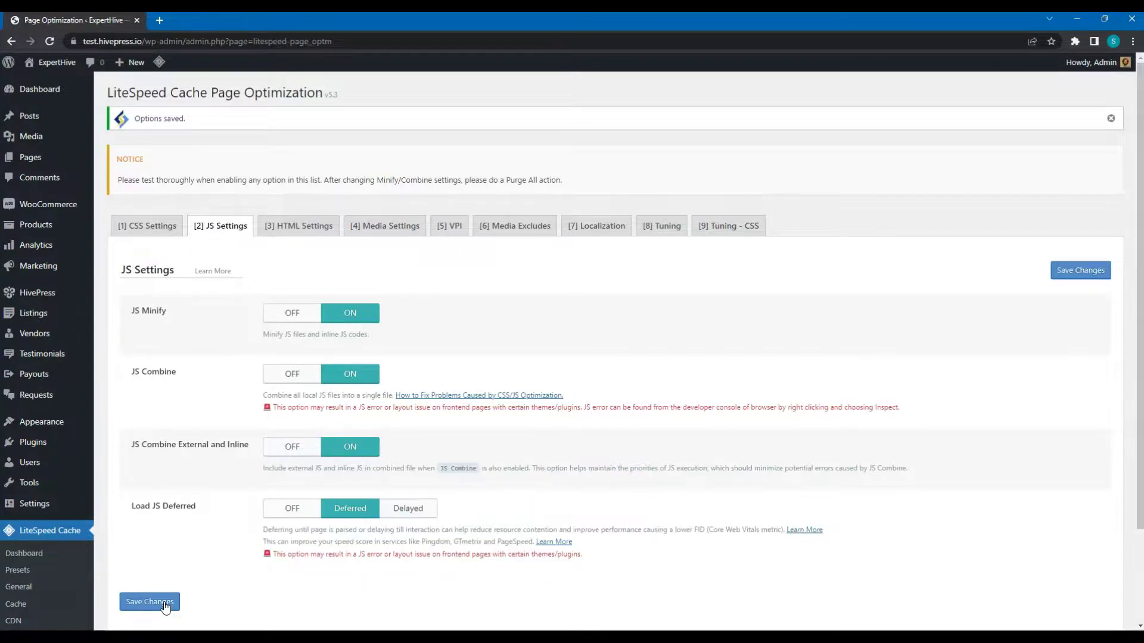
{"action": "left_click", "coordinate": [207, 552]}
Set Font Display Optimization to Swap in the CSS settings and save the changes.
{"action": "left_click", "coordinate": [143, 235]}
{"action": "scroll", "coordinate": [283, 453], "scroll_direction": "down", "scroll_amount": 4}
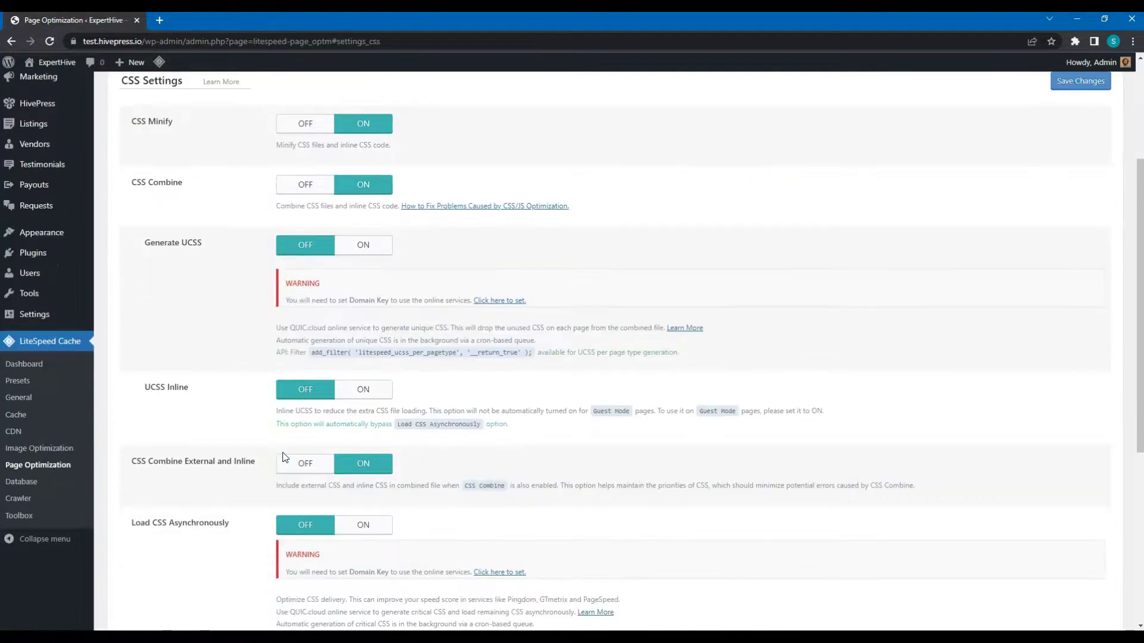
{"action": "scroll", "coordinate": [282, 454], "scroll_direction": "down", "scroll_amount": 4}
{"action": "left_click", "coordinate": [353, 487]}
{"action": "left_click", "coordinate": [357, 484]}
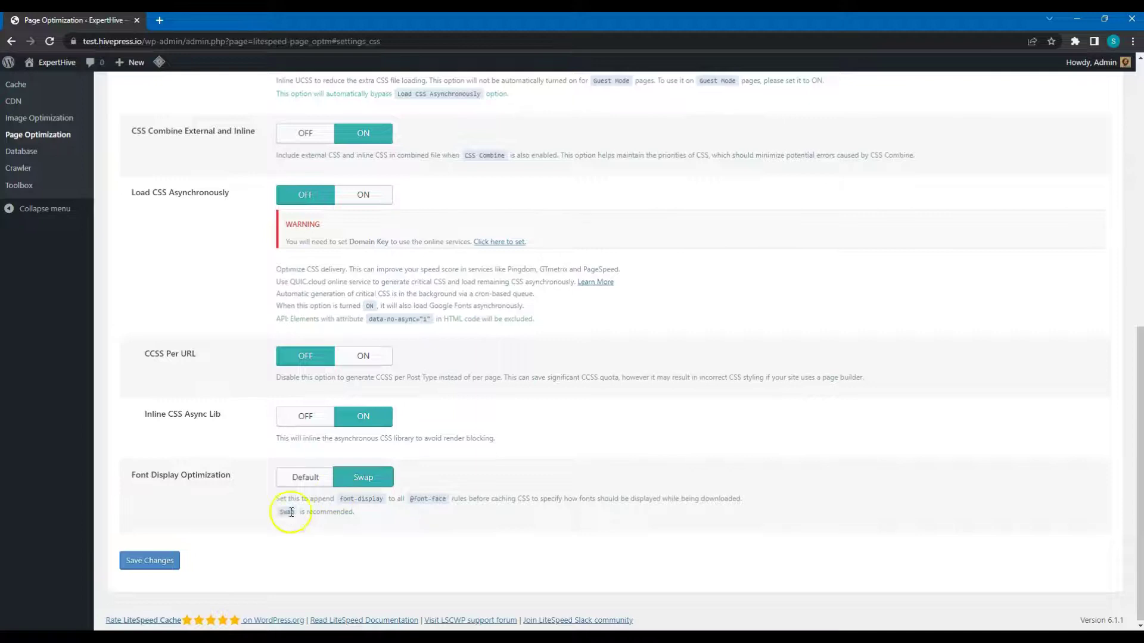
{"action": "left_click", "coordinate": [151, 561]}
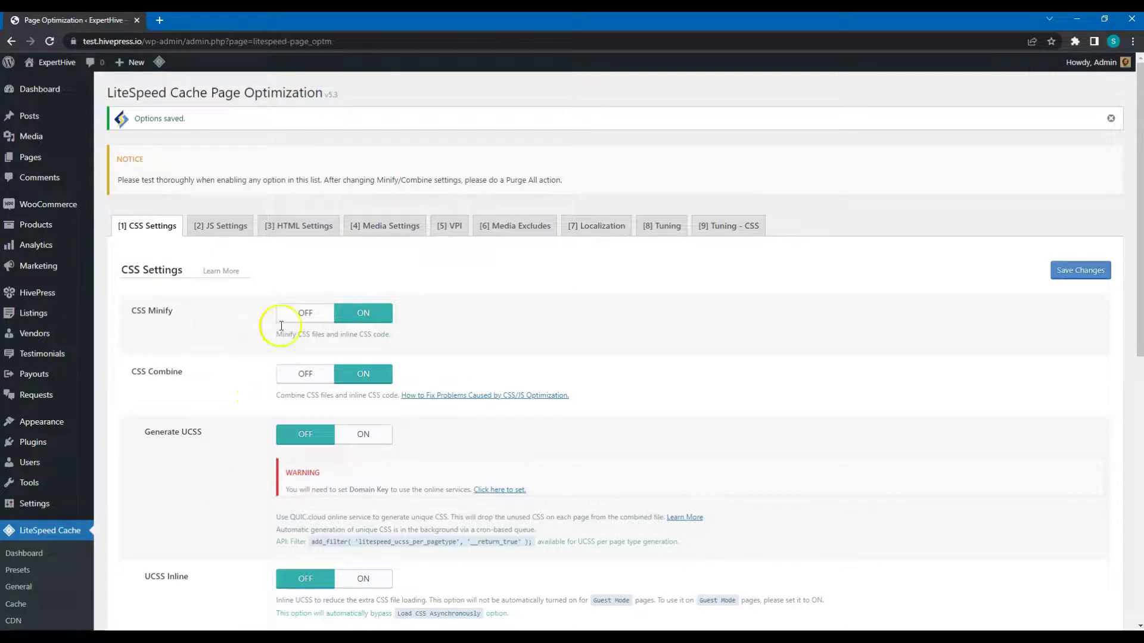
Turn on Load Google Fonts Asynchronously in the HTML settings and save the changes.
{"action": "left_click", "coordinate": [297, 233]}
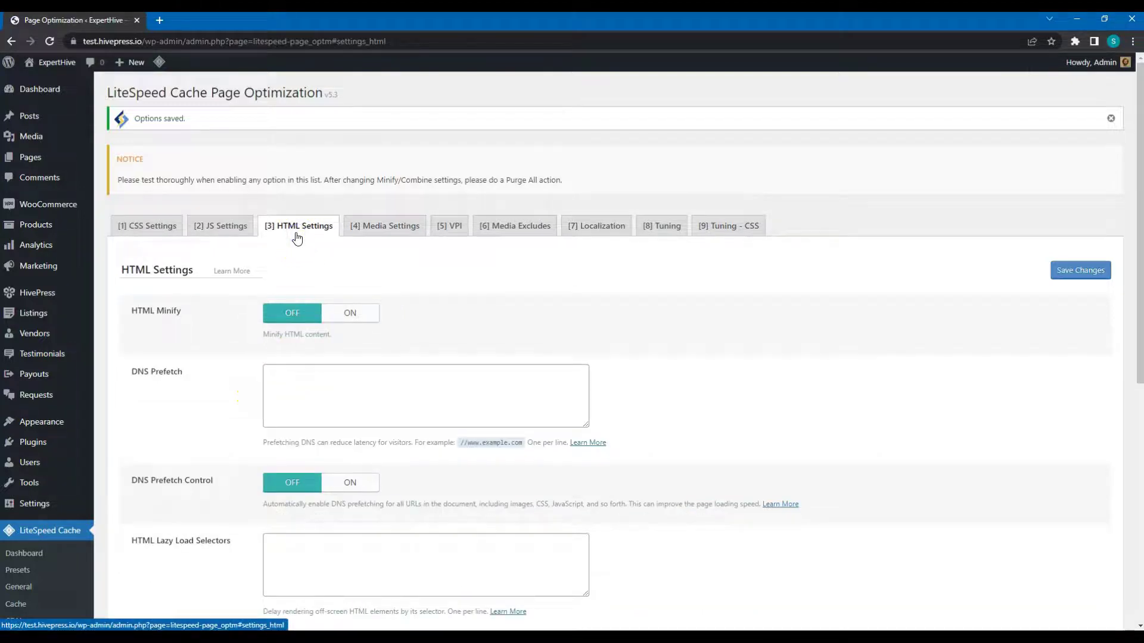
{"action": "scroll", "coordinate": [377, 425], "scroll_direction": "down", "scroll_amount": 7}
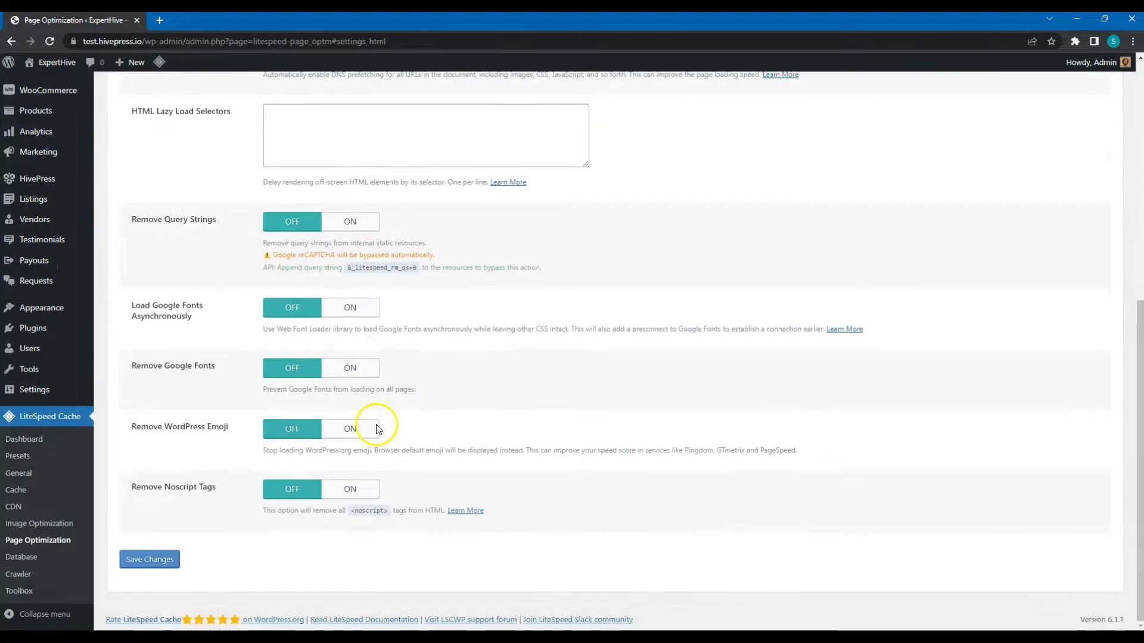
{"action": "left_click", "coordinate": [350, 307]}
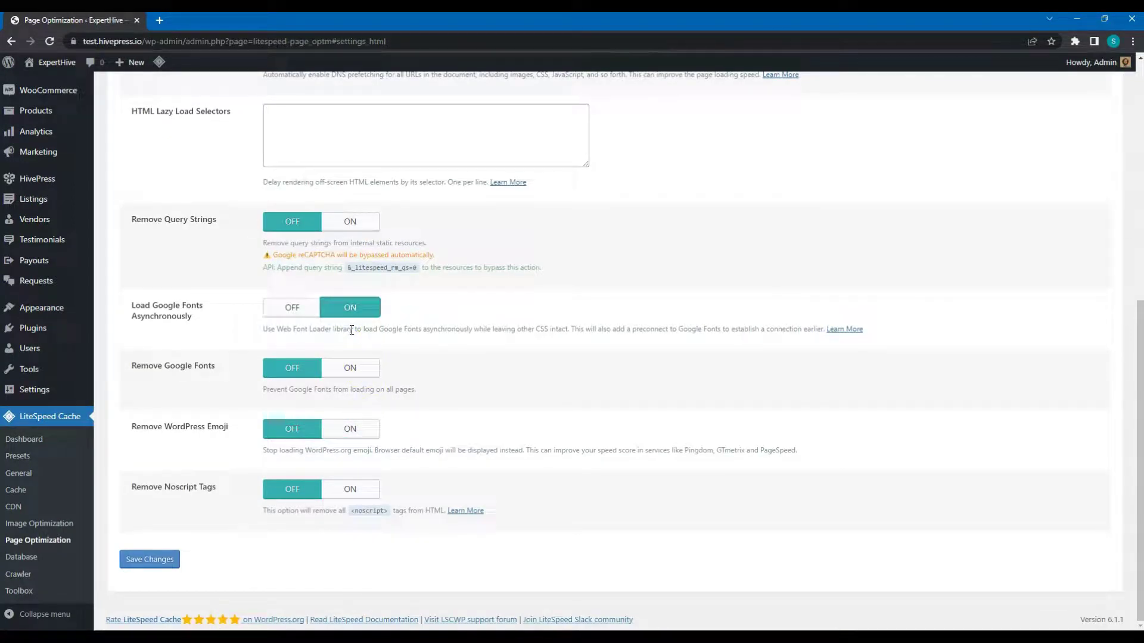
{"action": "left_click", "coordinate": [172, 560]}
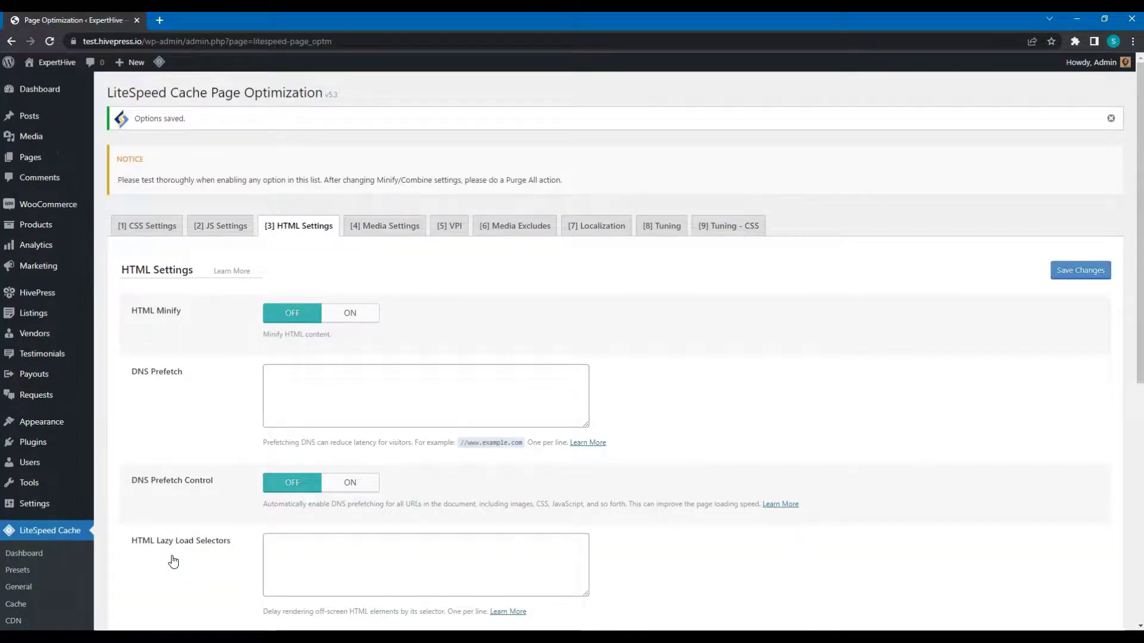
Turn on Image WebP Replacement in the LiteSpeed Cache Image Optimization Settings.
{"action": "scroll", "coordinate": [23, 527], "scroll_direction": "down", "scroll_amount": 2}
{"action": "left_click", "coordinate": [21, 526]}
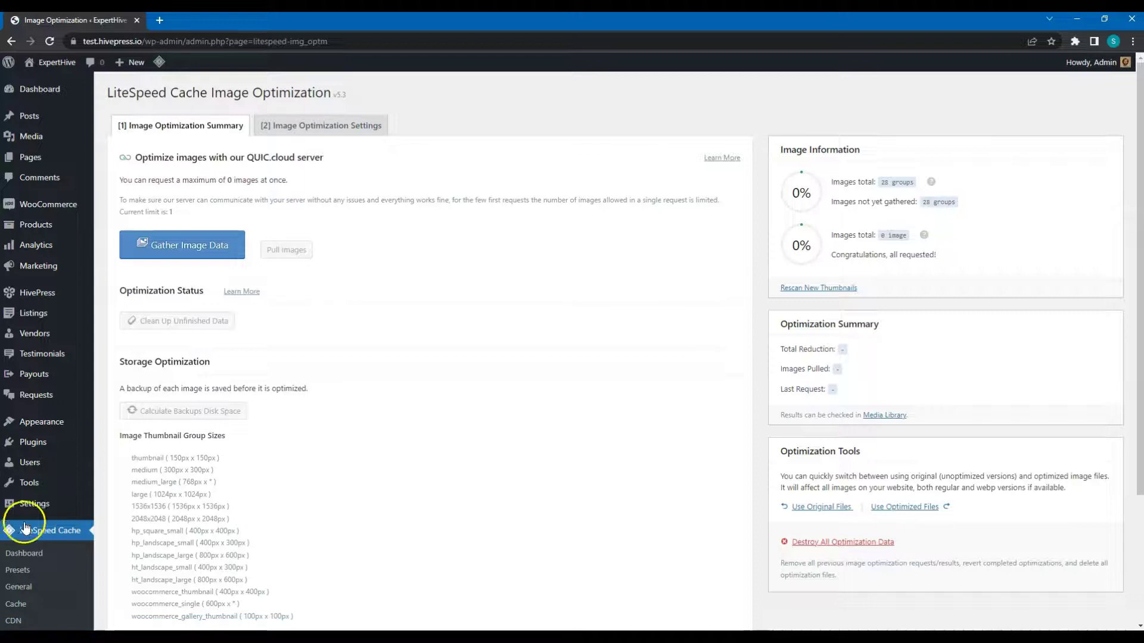
{"action": "left_click", "coordinate": [355, 127]}
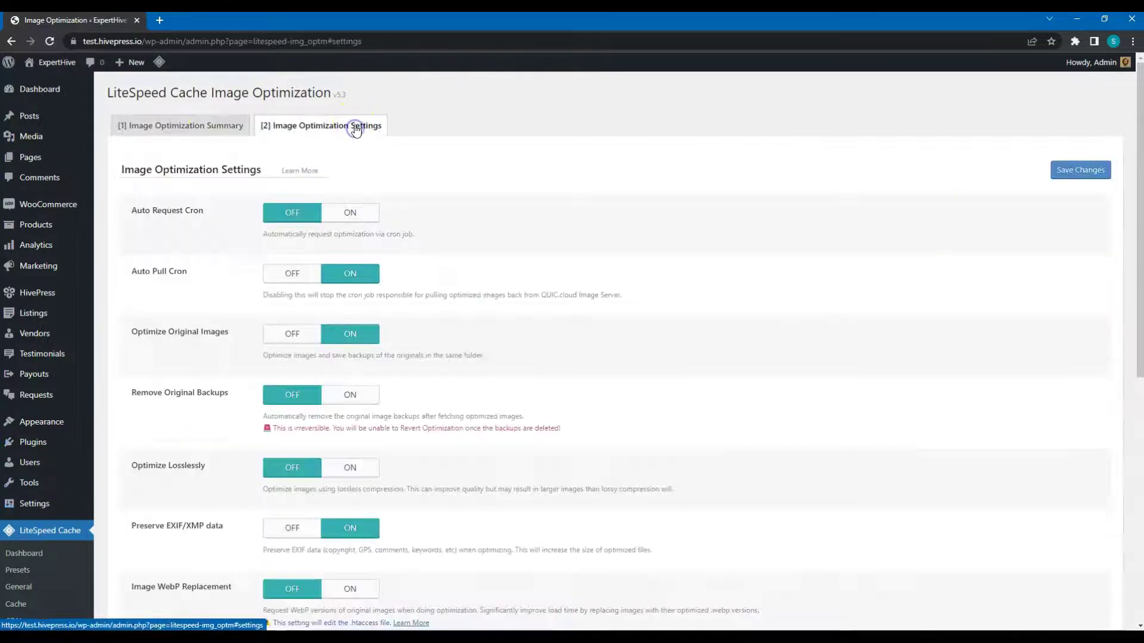
{"action": "scroll", "coordinate": [450, 330], "scroll_direction": "down", "scroll_amount": 1}
{"action": "scroll", "coordinate": [450, 334], "scroll_direction": "down", "scroll_amount": 2}
{"action": "left_click", "coordinate": [363, 396]}
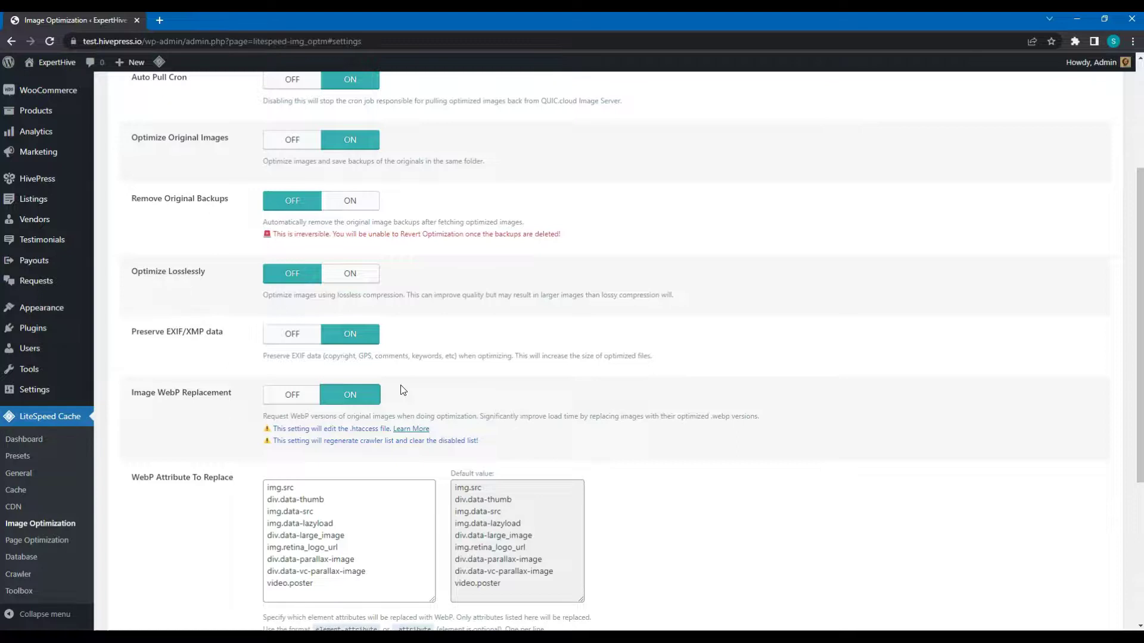
Turn on Auto Request Cron, save the image optimization settings, and open the Image Optimization Summary.
{"action": "scroll", "coordinate": [403, 390], "scroll_direction": "up", "scroll_amount": 3}
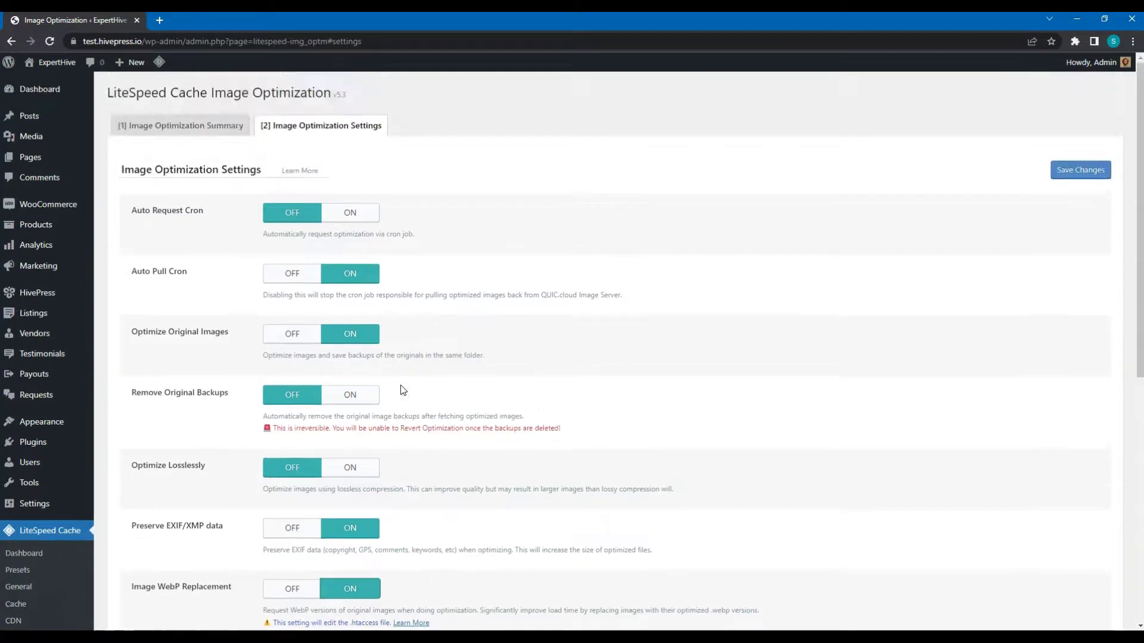
{"action": "left_click", "coordinate": [346, 216]}
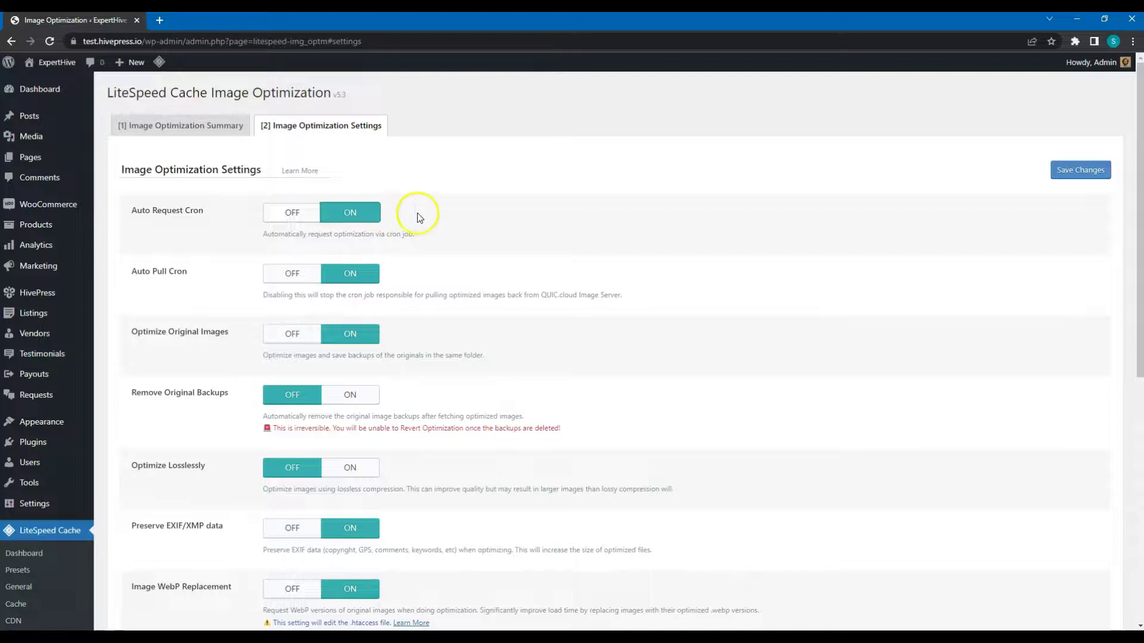
{"action": "left_click", "coordinate": [1065, 172]}
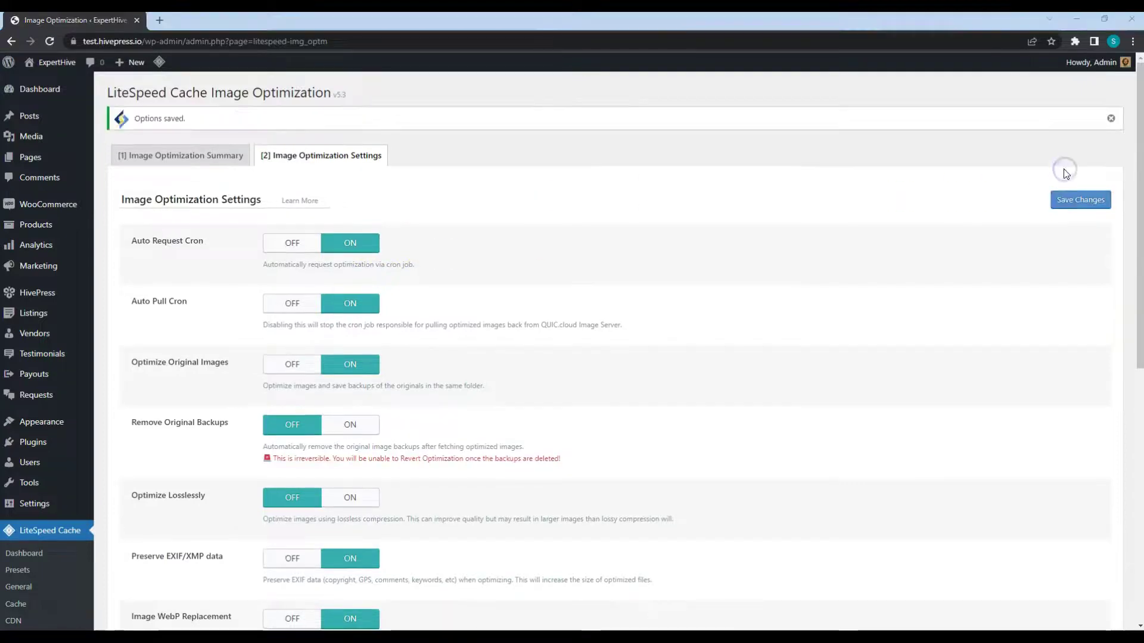
{"action": "left_click", "coordinate": [232, 163]}
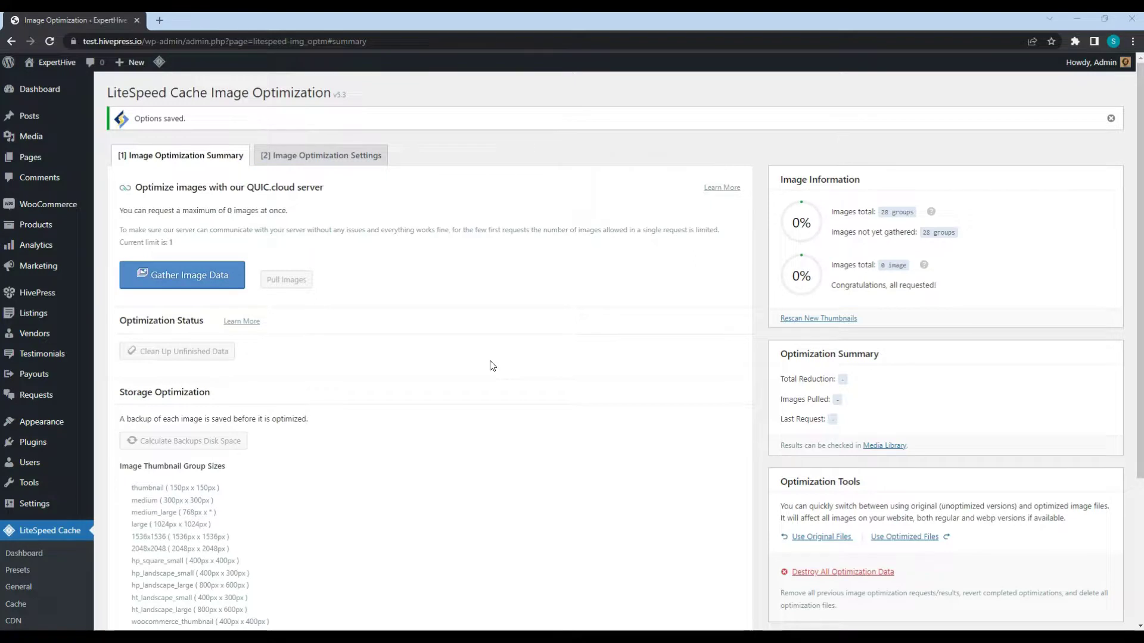
Turn on the option needed further down the Media Settings of LiteSpeed page optimization and save the changes.
{"action": "mouse_move", "coordinate": [67, 459]}
{"action": "scroll", "coordinate": [64, 459], "scroll_direction": "down", "scroll_amount": 3}
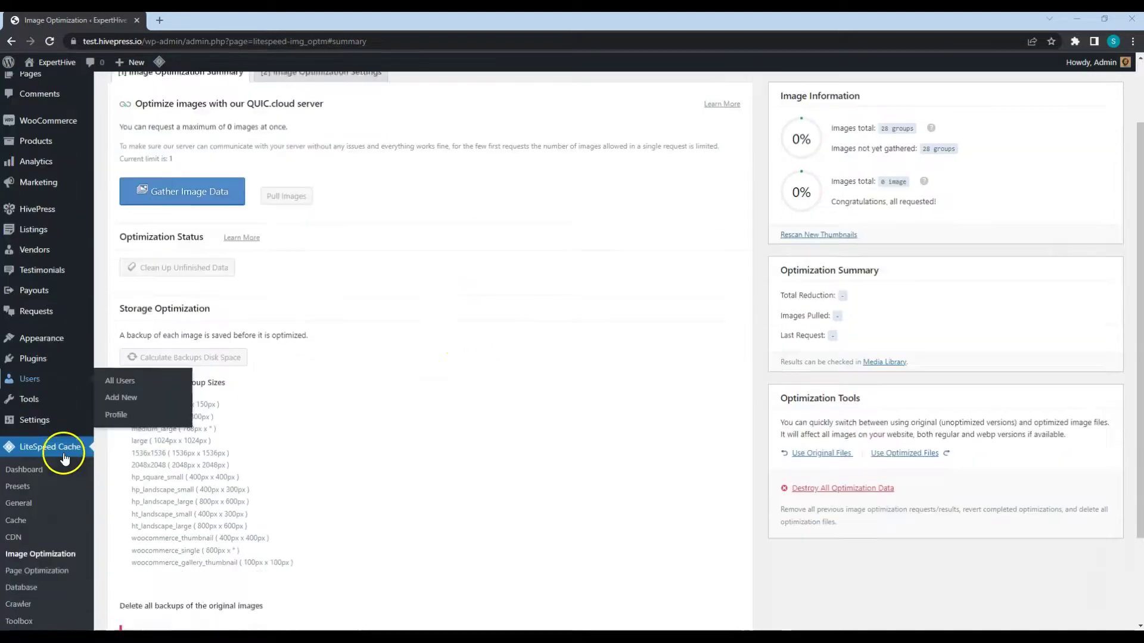
{"action": "left_click", "coordinate": [54, 542]}
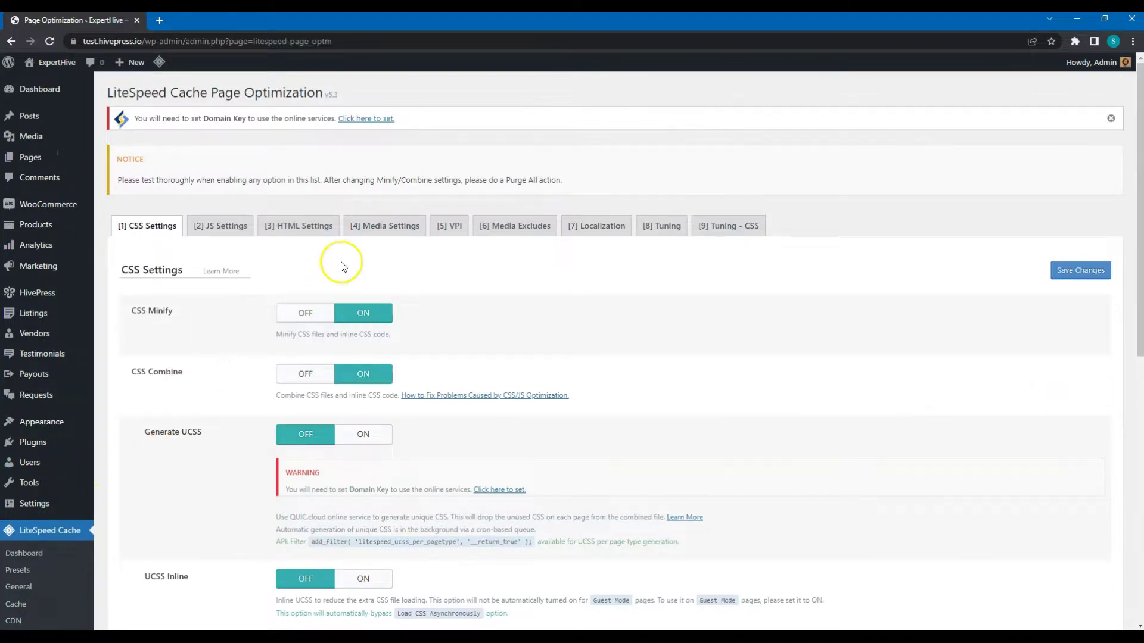
{"action": "left_click", "coordinate": [358, 232]}
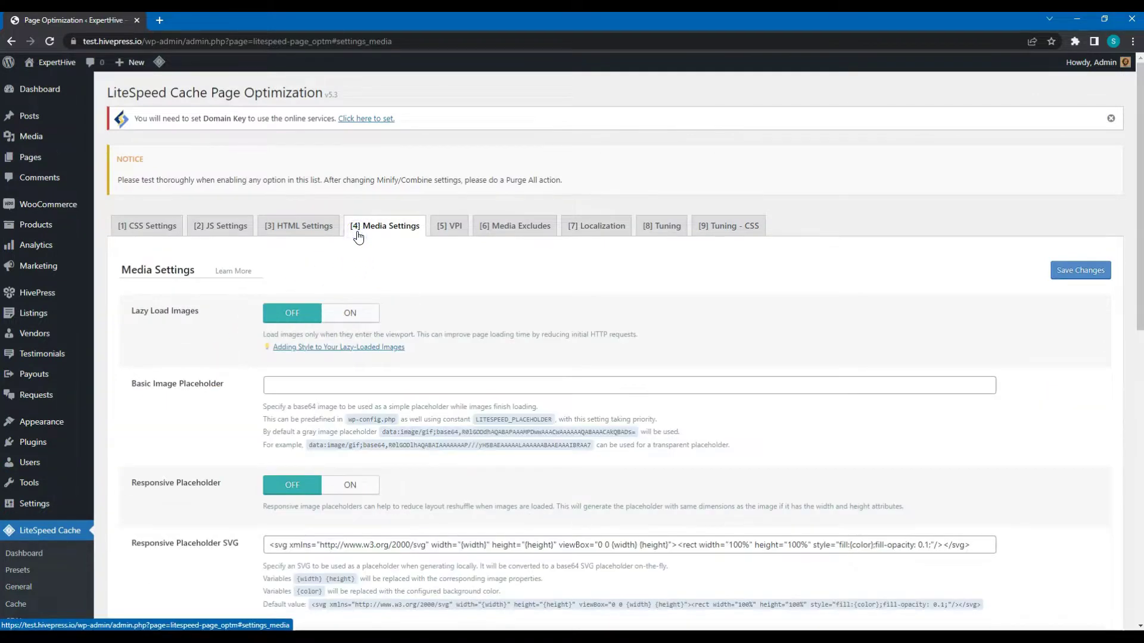
{"action": "scroll", "coordinate": [370, 334], "scroll_direction": "down", "scroll_amount": 4}
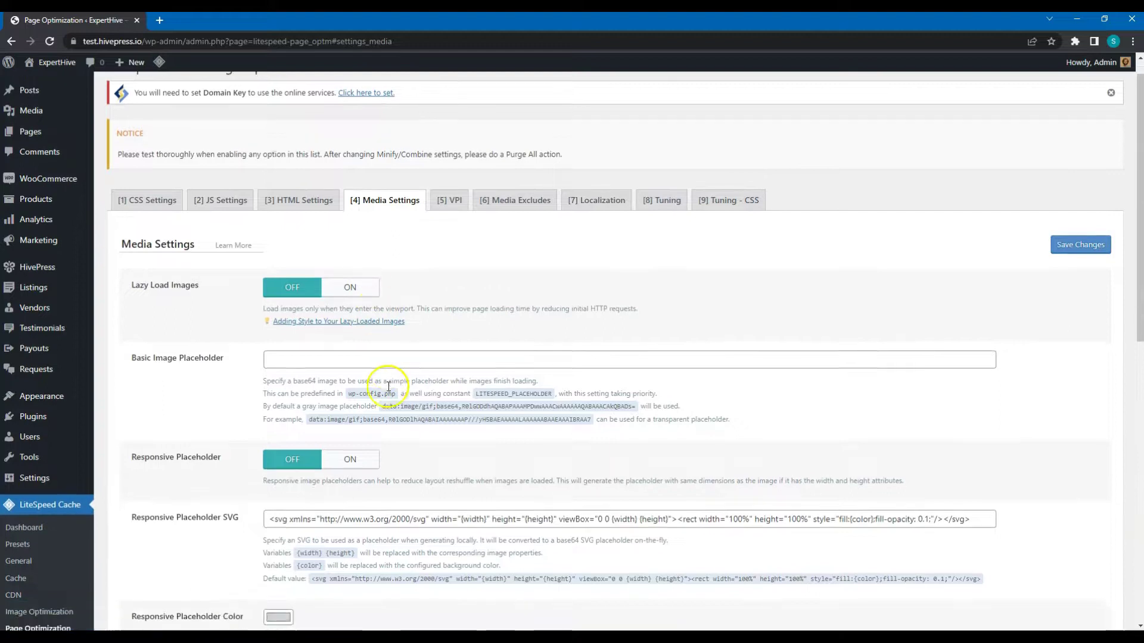
{"action": "scroll", "coordinate": [388, 390], "scroll_direction": "down", "scroll_amount": 7}
{"action": "left_click", "coordinate": [350, 408]}
{"action": "left_click", "coordinate": [168, 562]}
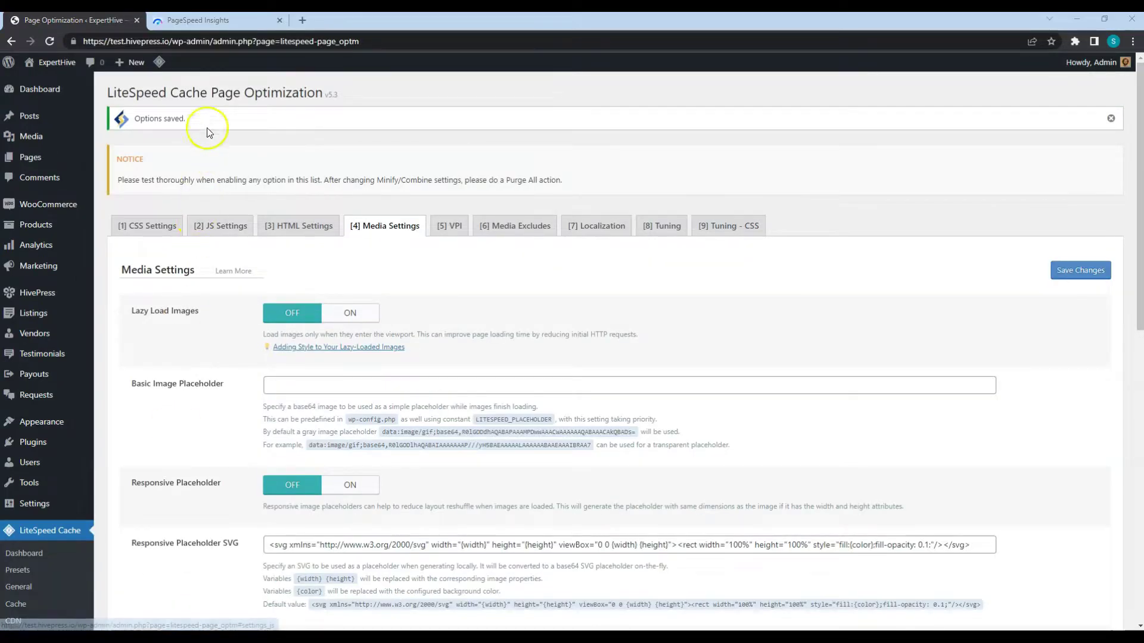
{"action": "left_click", "coordinate": [226, 23]}
{"action": "left_click", "coordinate": [327, 115]}
{"action": "type", "text": "https://test.hivepress.io/"}
{"action": "left_click", "coordinate": [813, 115]}
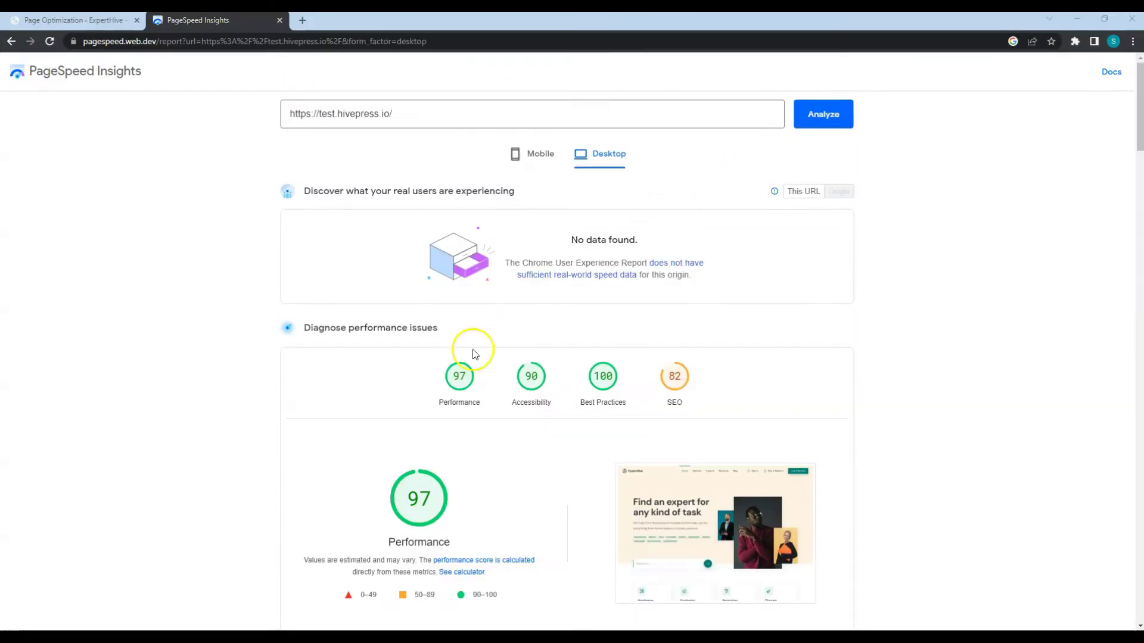